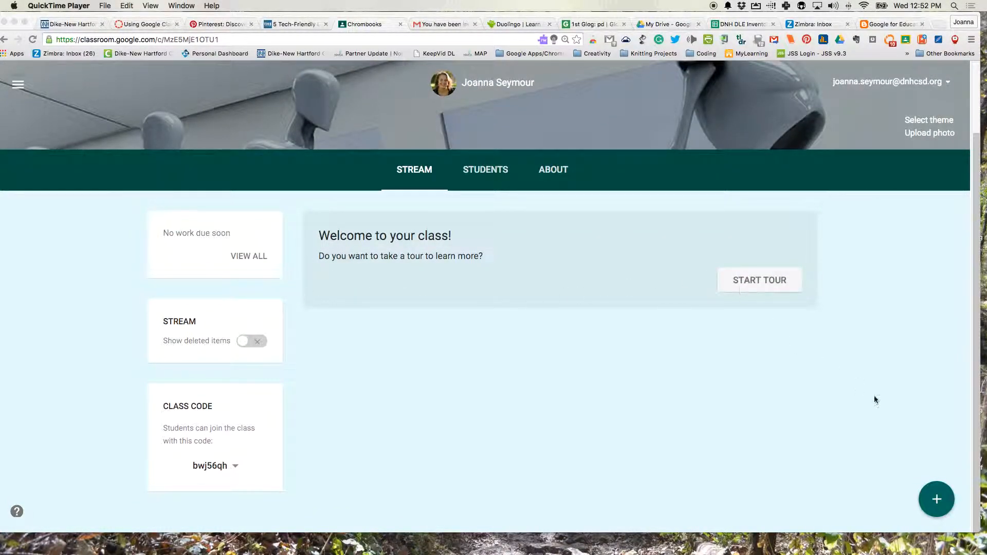
Open the + create menu on the class Stream page
{"action": "left_click", "coordinate": [943, 504]}
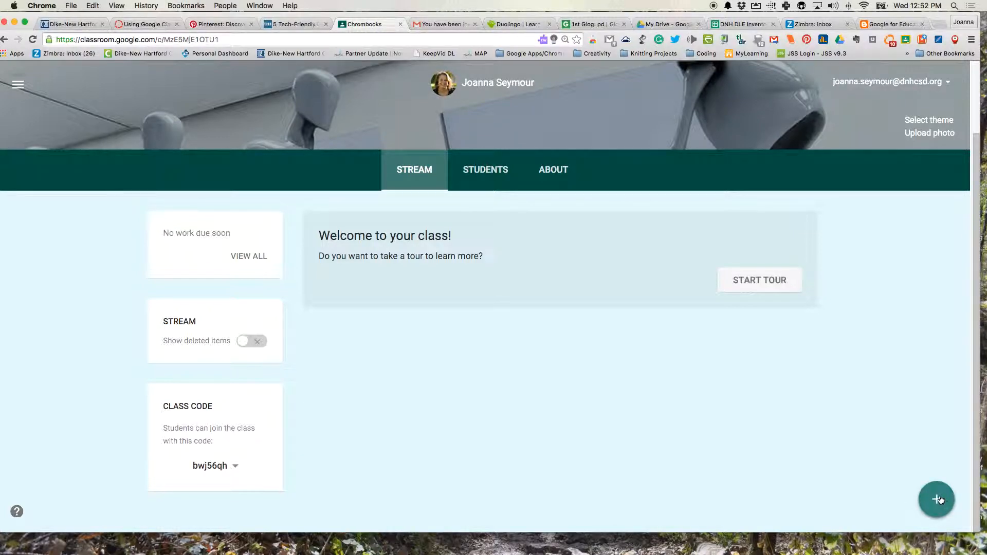
{"action": "left_click", "coordinate": [939, 500]}
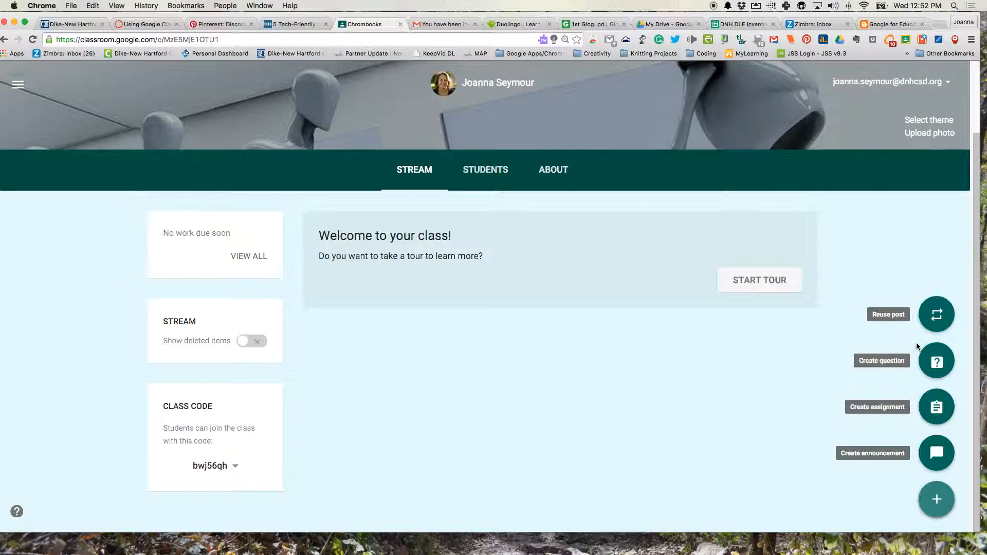
Create an assignment titled 'How do you use Google apps?' due Nov 6, with no time set
{"action": "left_click", "coordinate": [938, 410]}
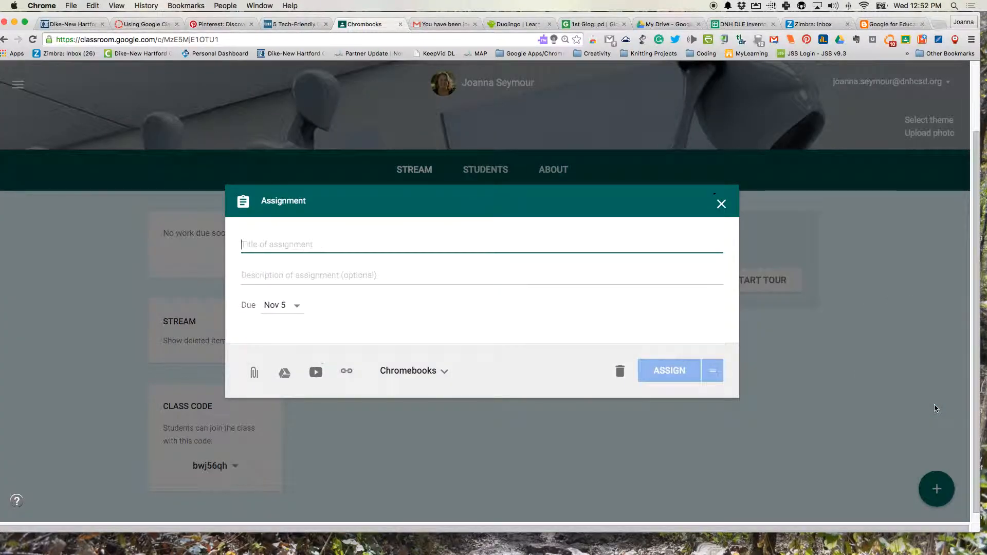
{"action": "type", "text": "How do you us"}
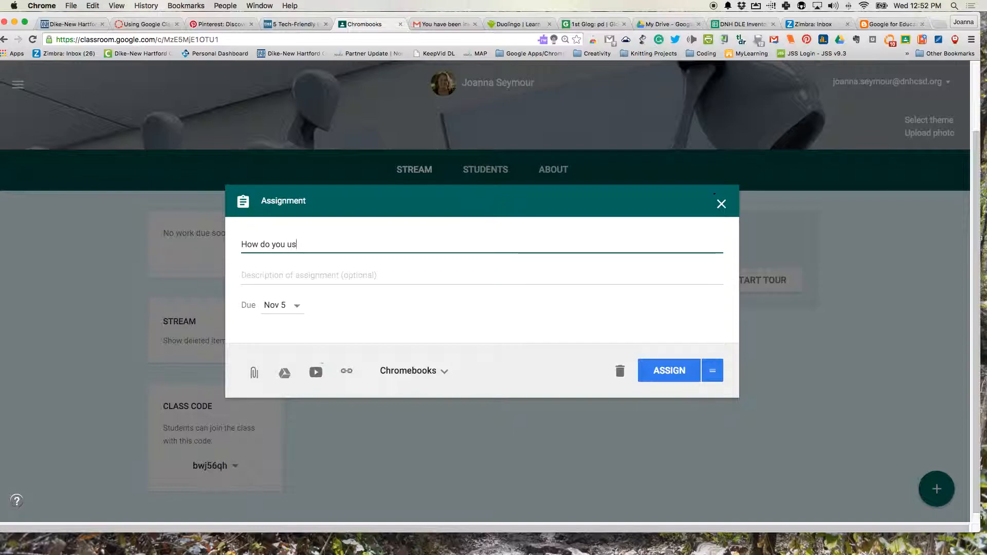
{"action": "type", "text": "e Google apps?"}
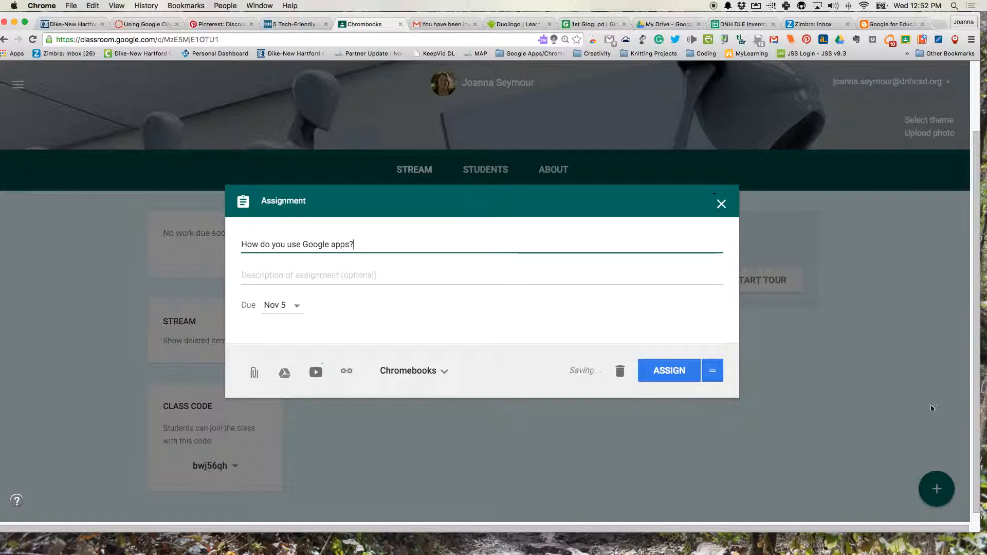
{"action": "left_click", "coordinate": [272, 303]}
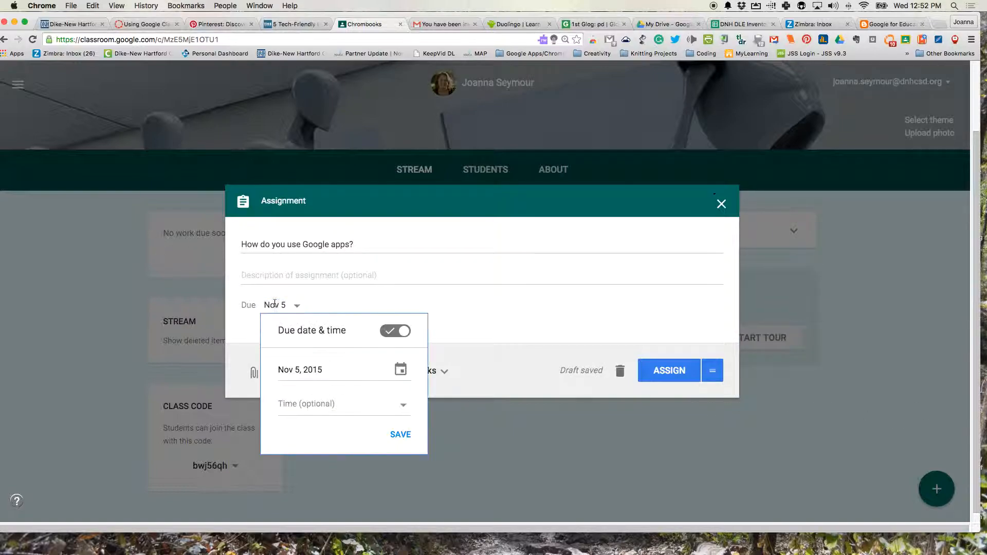
{"action": "left_click", "coordinate": [400, 371]}
{"action": "left_click", "coordinate": [393, 431]}
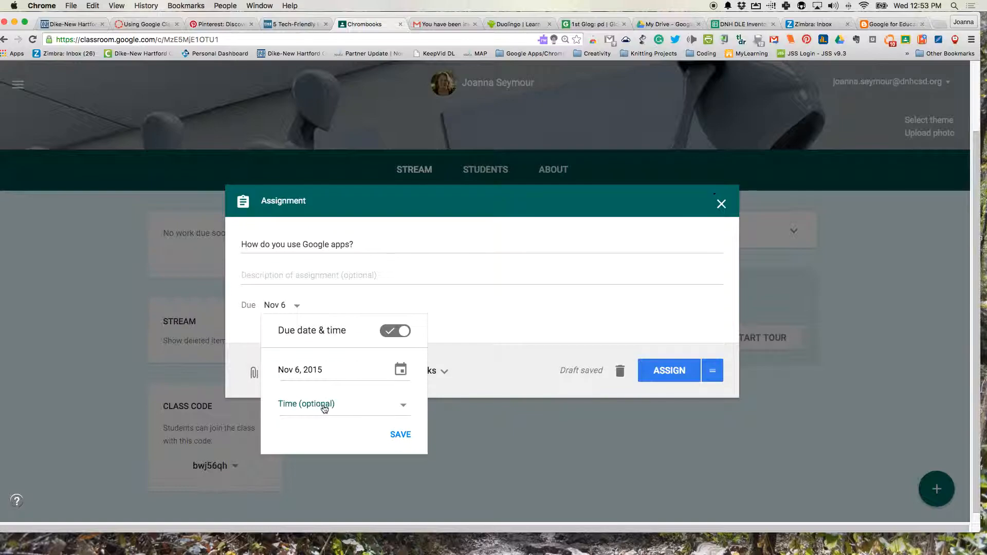
{"action": "left_click", "coordinate": [402, 435]}
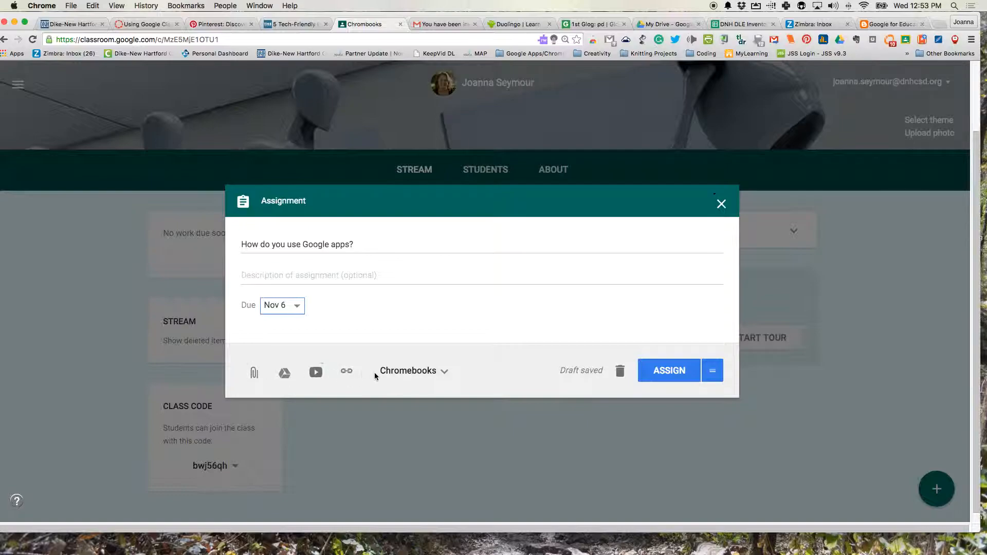
Attach the 'Chrome Survey' Google Doc from Drive, found by searching 'chr'
{"action": "left_click", "coordinate": [286, 375]}
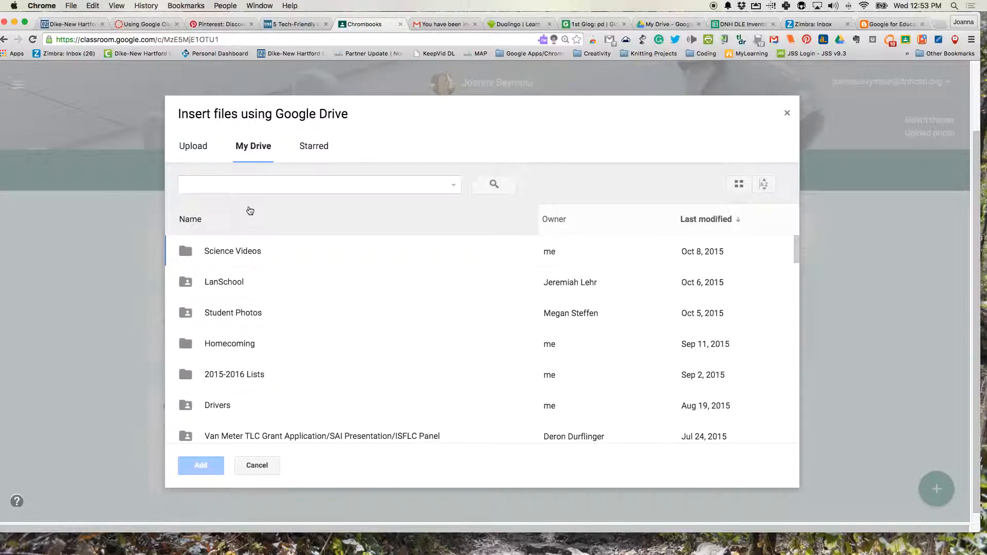
{"action": "left_click", "coordinate": [247, 185]}
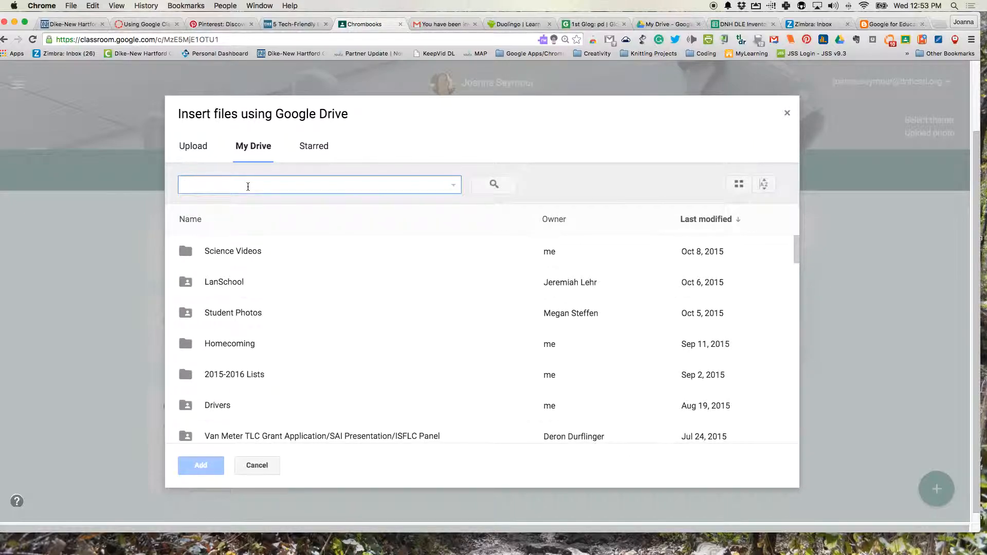
{"action": "type", "text": "chr"}
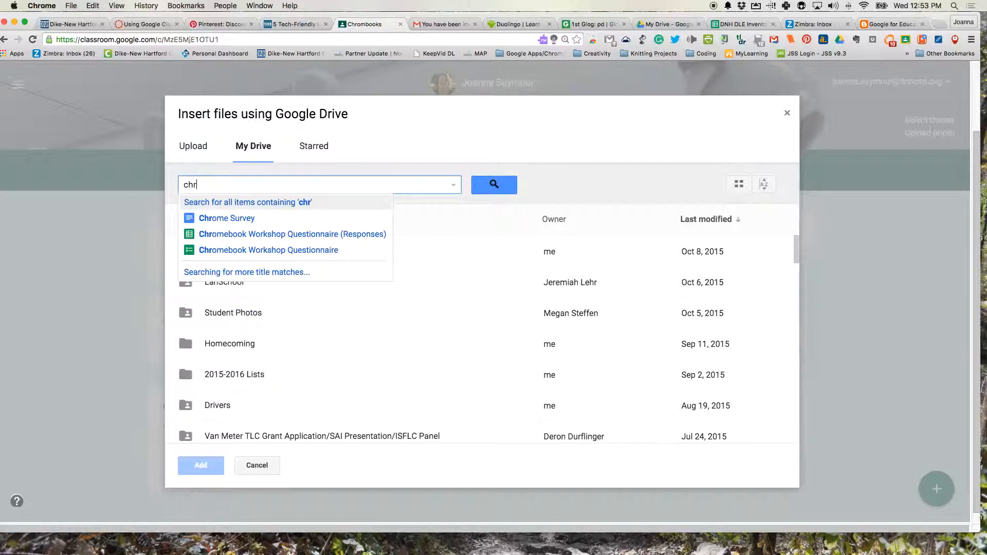
{"action": "left_click", "coordinate": [234, 220]}
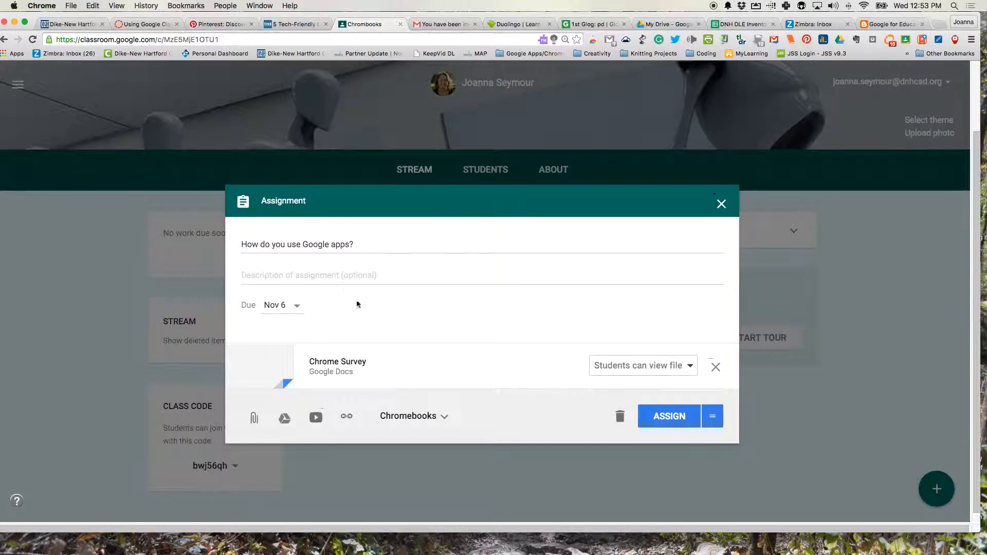
Set the Chrome Survey attachment to 'Make a copy for each student' and assign it
{"action": "left_click", "coordinate": [619, 367]}
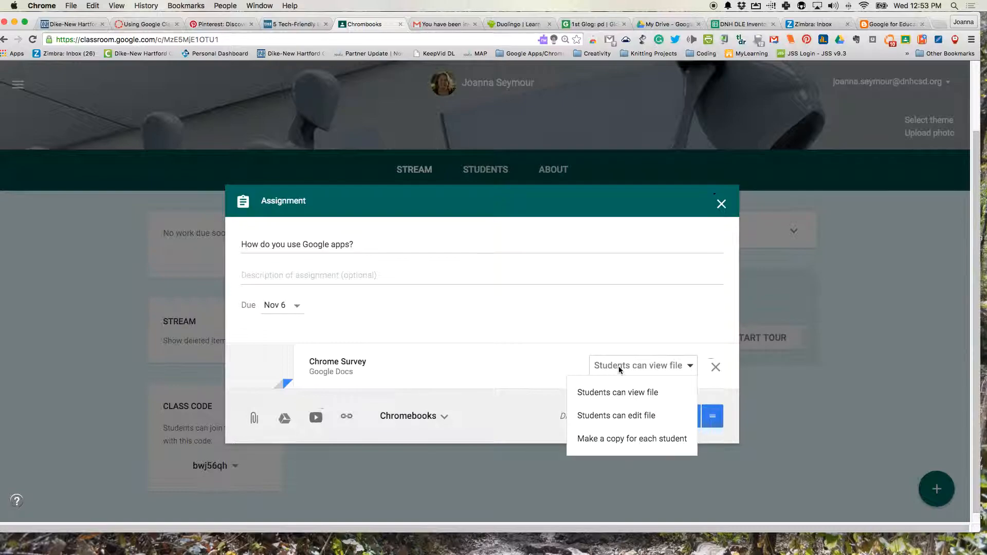
{"action": "left_click", "coordinate": [619, 443]}
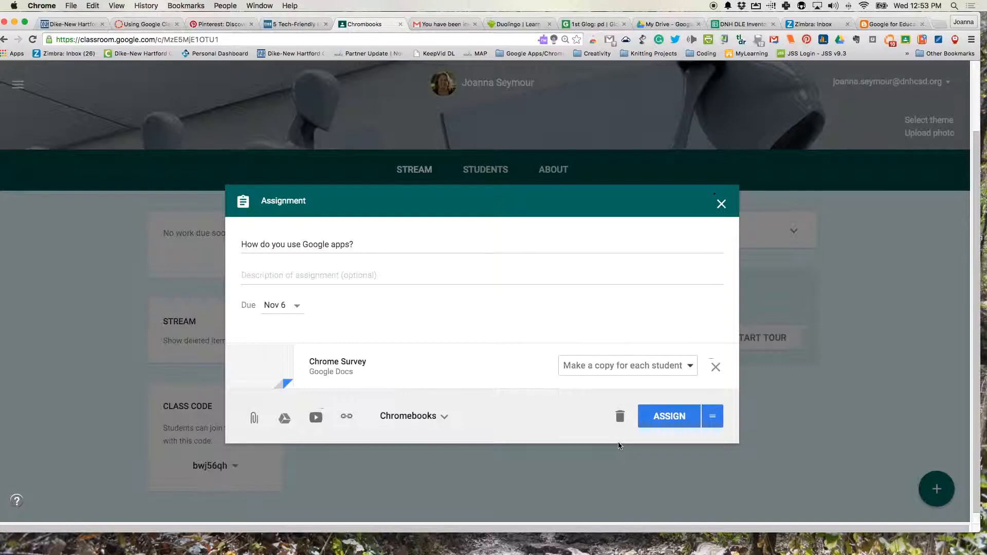
{"action": "left_click", "coordinate": [657, 418]}
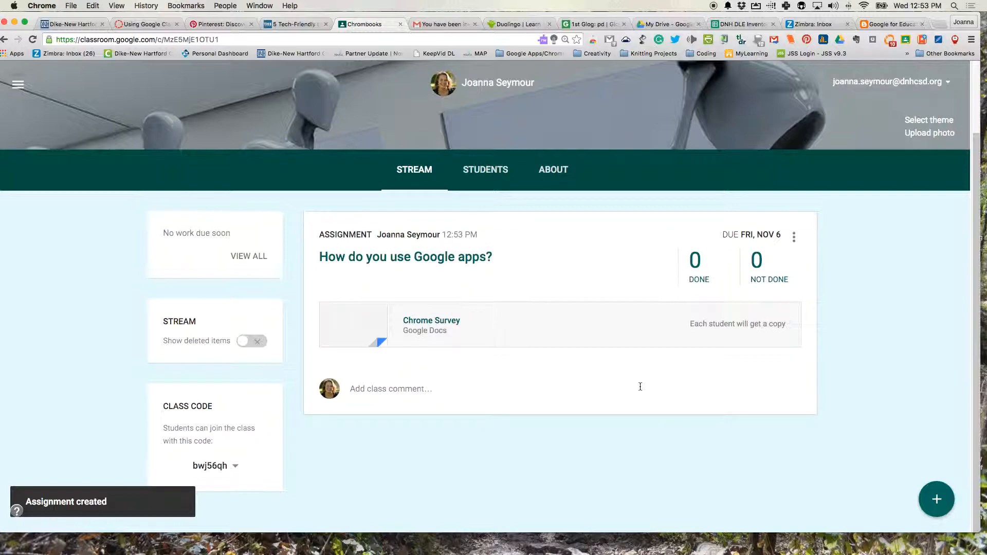
{"action": "left_click", "coordinate": [659, 25]}
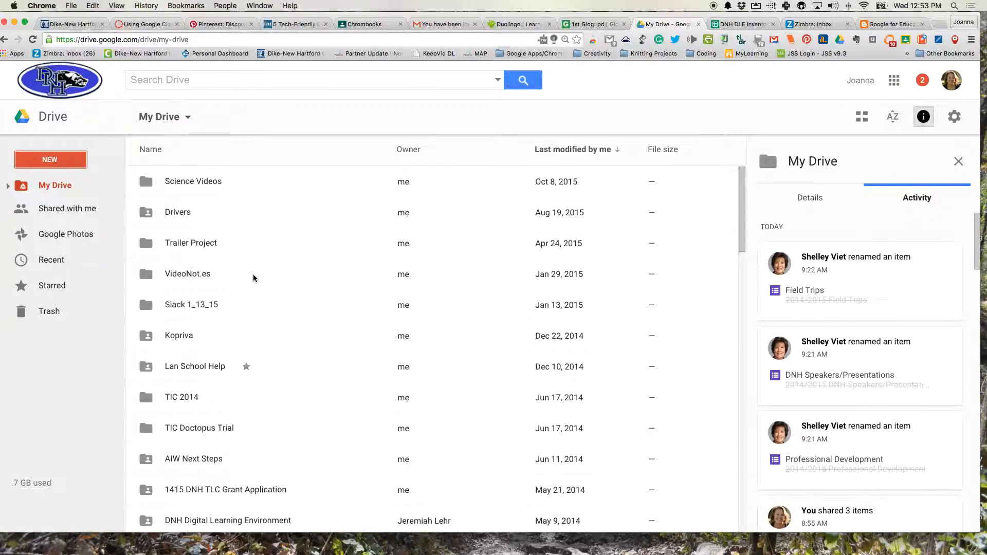
Find and open the Classroom folder in My Drive
{"action": "scroll", "coordinate": [254, 278], "scroll_direction": "down", "scroll_amount": 5}
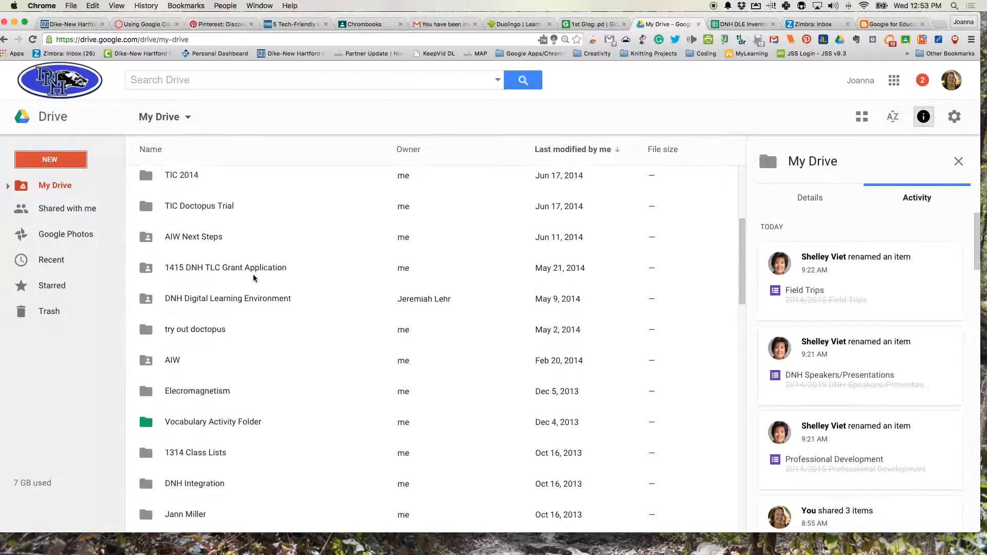
{"action": "scroll", "coordinate": [254, 278], "scroll_direction": "up", "scroll_amount": 5}
{"action": "scroll", "coordinate": [254, 278], "scroll_direction": "down", "scroll_amount": 6}
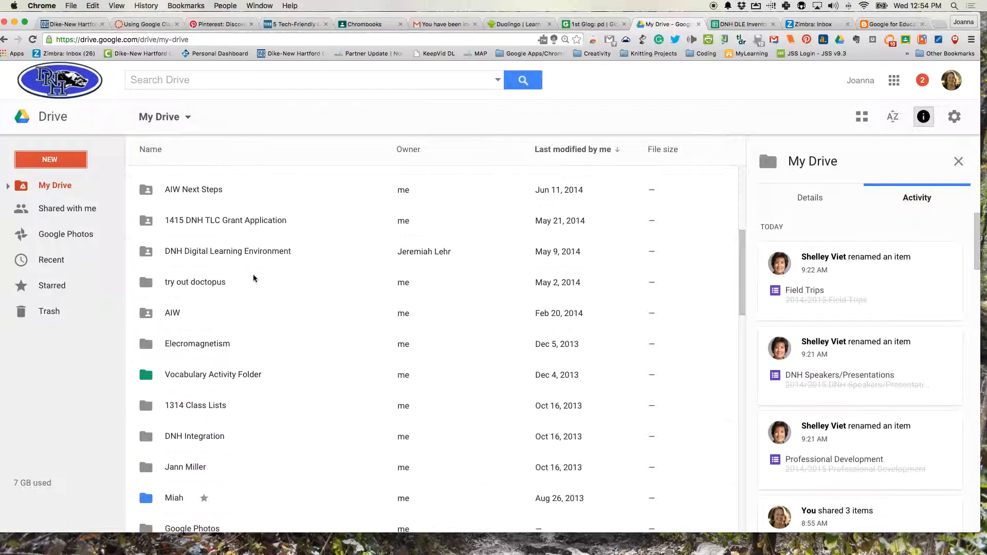
{"action": "scroll", "coordinate": [254, 278], "scroll_direction": "down", "scroll_amount": 2}
{"action": "scroll", "coordinate": [254, 278], "scroll_direction": "up", "scroll_amount": 4}
{"action": "scroll", "coordinate": [254, 278], "scroll_direction": "down", "scroll_amount": 8}
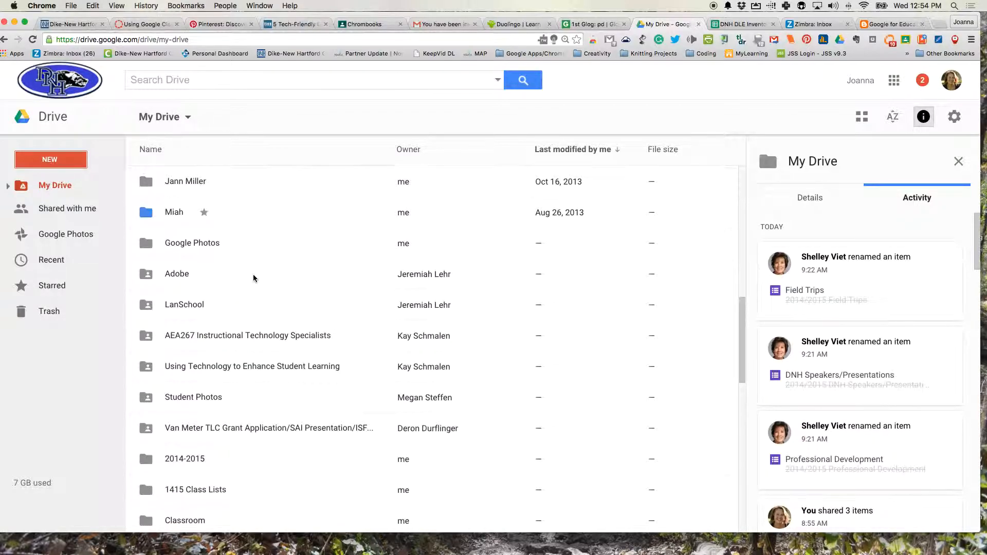
{"action": "scroll", "coordinate": [253, 279], "scroll_direction": "down", "scroll_amount": 1}
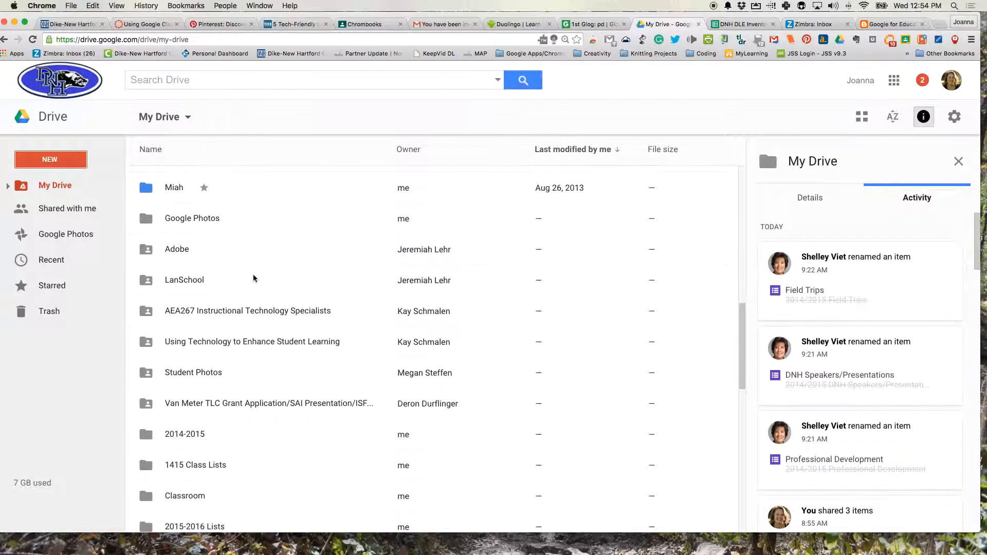
{"action": "left_click", "coordinate": [192, 498]}
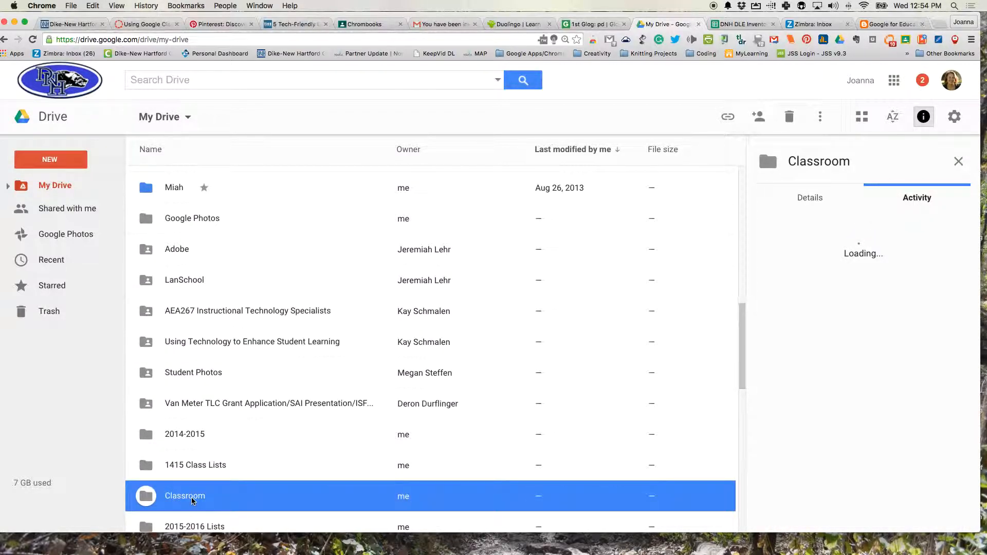
{"action": "double_click", "coordinate": [193, 500]}
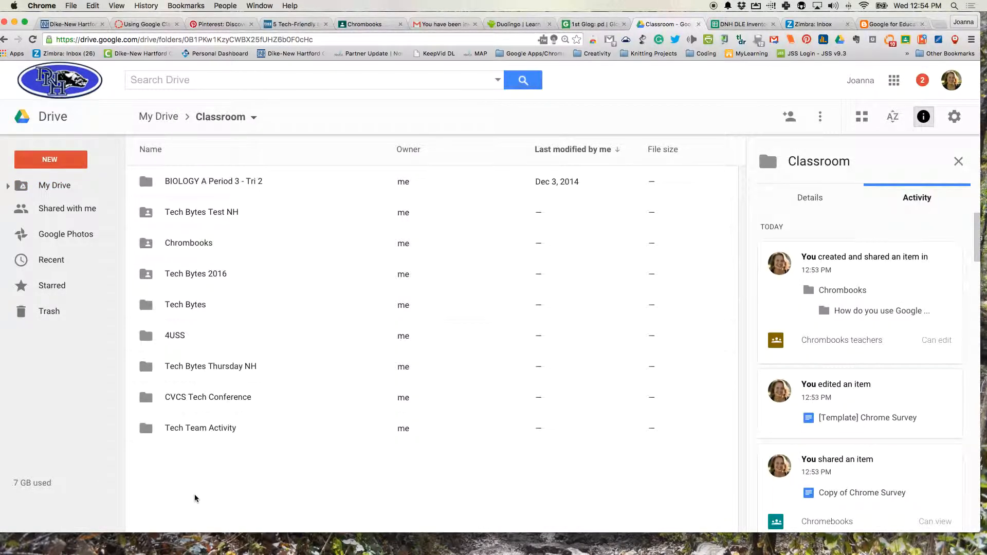
Open Chromebooks, then the empty 'How do you use Google apps?' folder, and return to Classroom
{"action": "left_click", "coordinate": [152, 248]}
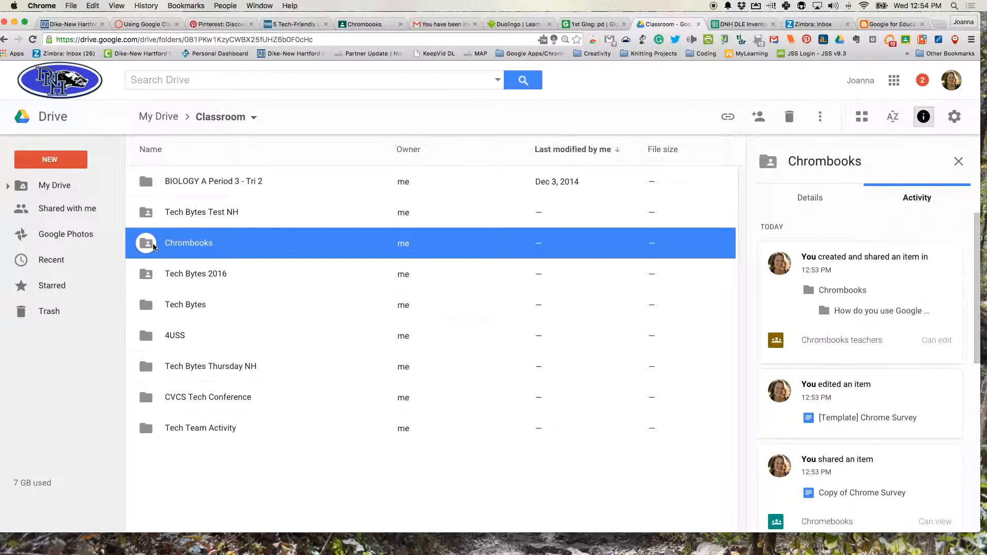
{"action": "double_click", "coordinate": [153, 247]}
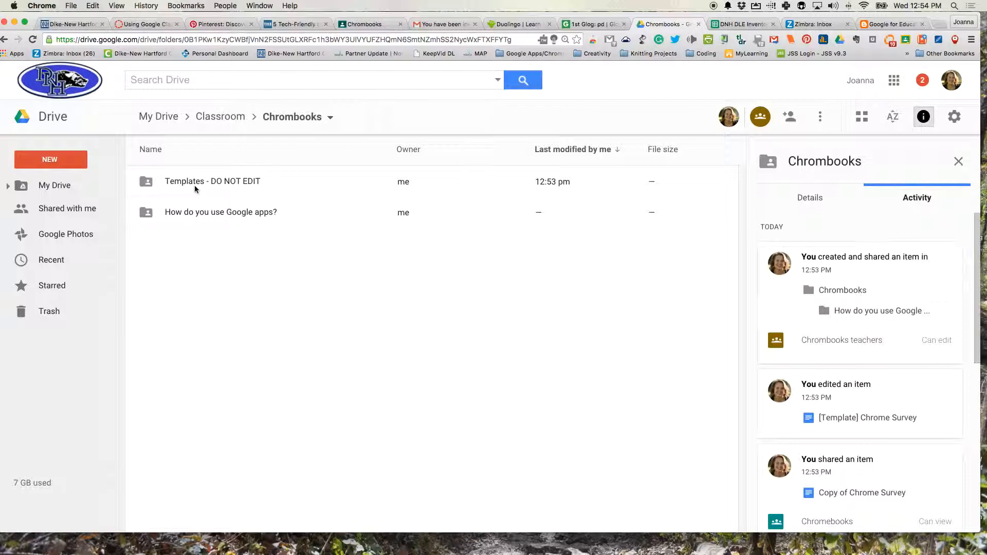
{"action": "double_click", "coordinate": [177, 213]}
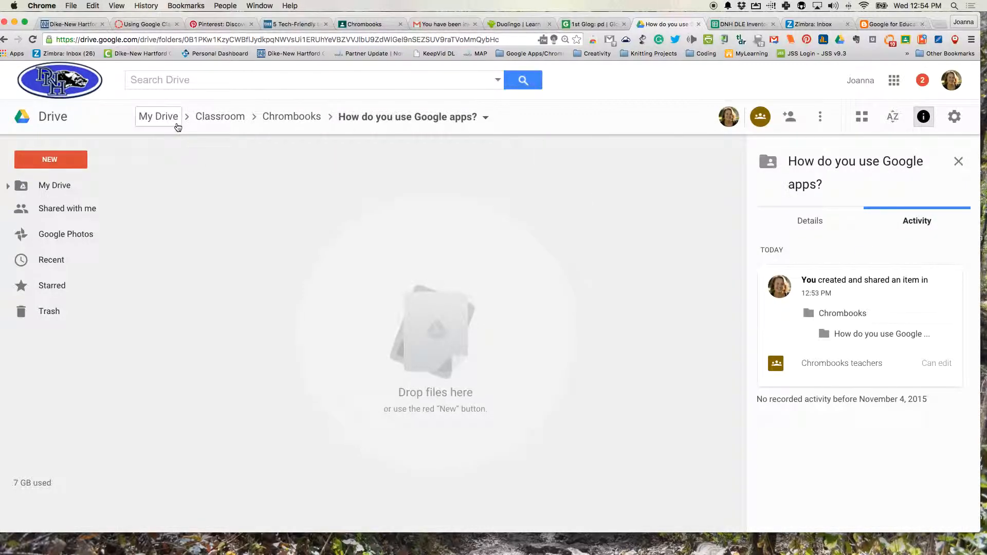
{"action": "left_click", "coordinate": [219, 118]}
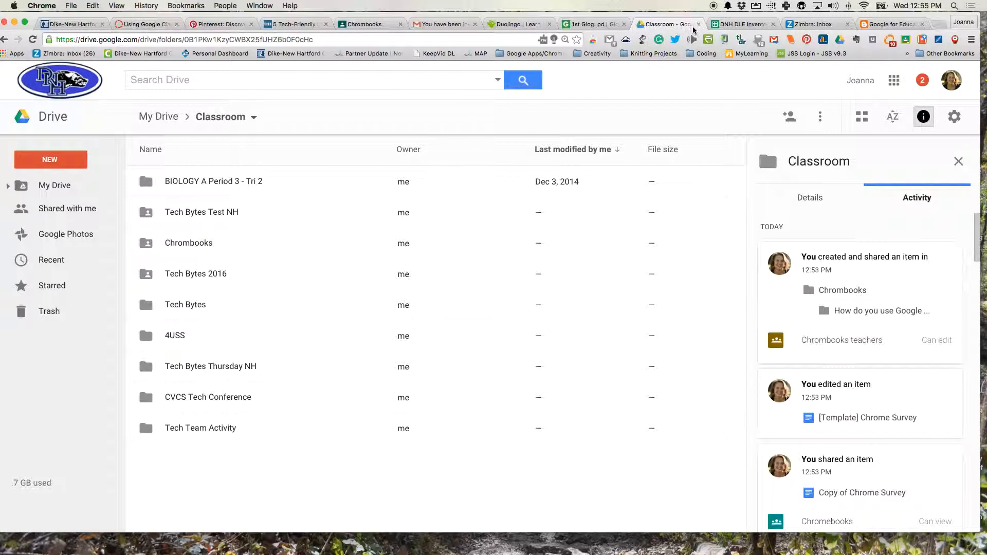
Return to the Chromebooks class stream and open the + create menu
{"action": "left_click", "coordinate": [380, 25]}
{"action": "scroll", "coordinate": [363, 231], "scroll_direction": "down", "scroll_amount": 1}
{"action": "scroll", "coordinate": [363, 231], "scroll_direction": "up", "scroll_amount": 1}
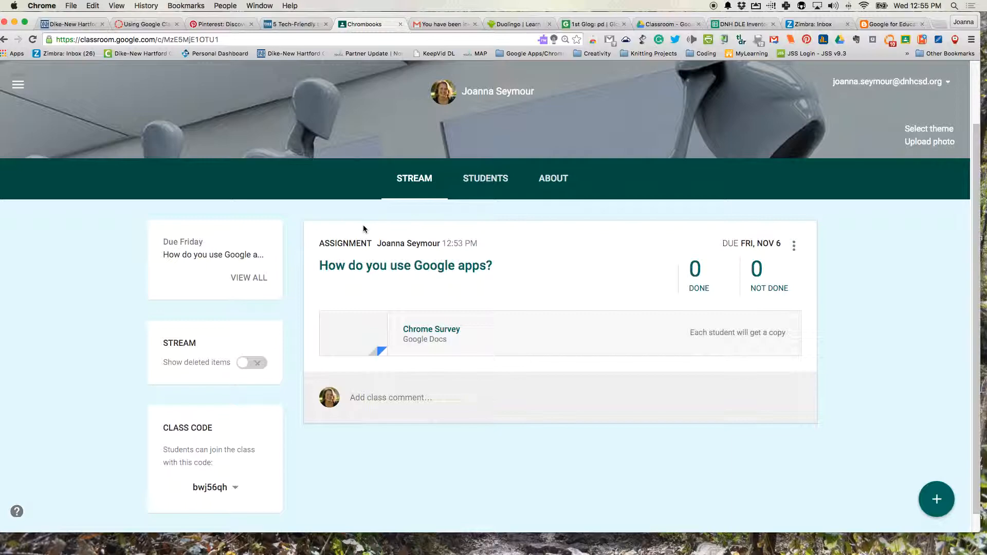
{"action": "scroll", "coordinate": [363, 226], "scroll_direction": "down", "scroll_amount": 1}
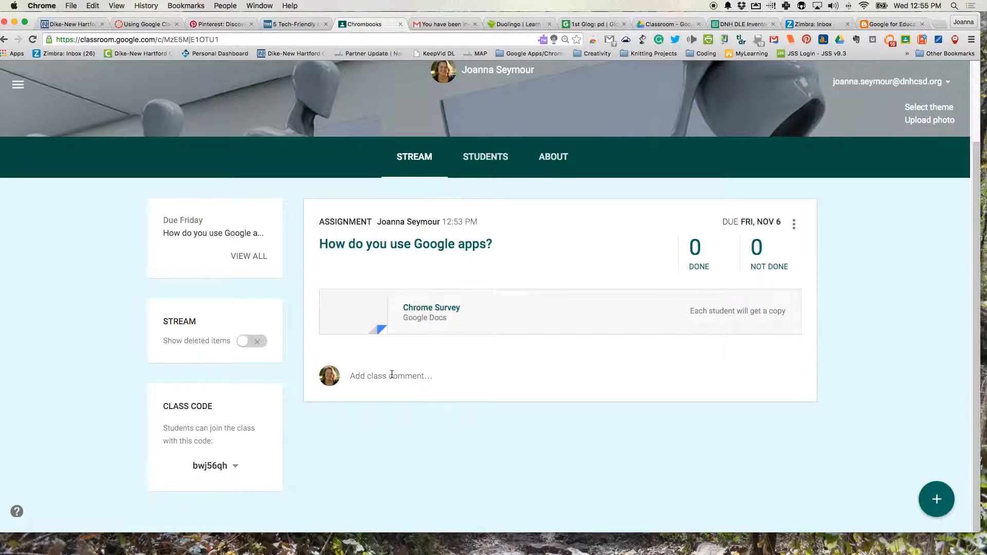
{"action": "left_click", "coordinate": [937, 501]}
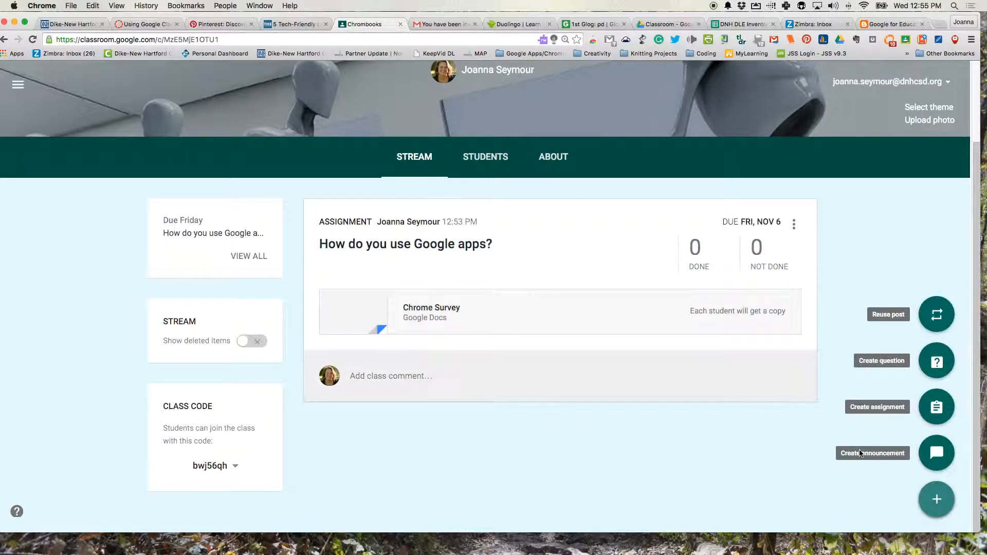
Create the question 'What do you think so far? Would you use Google Classroom?' due Nov 6
{"action": "left_click", "coordinate": [937, 362]}
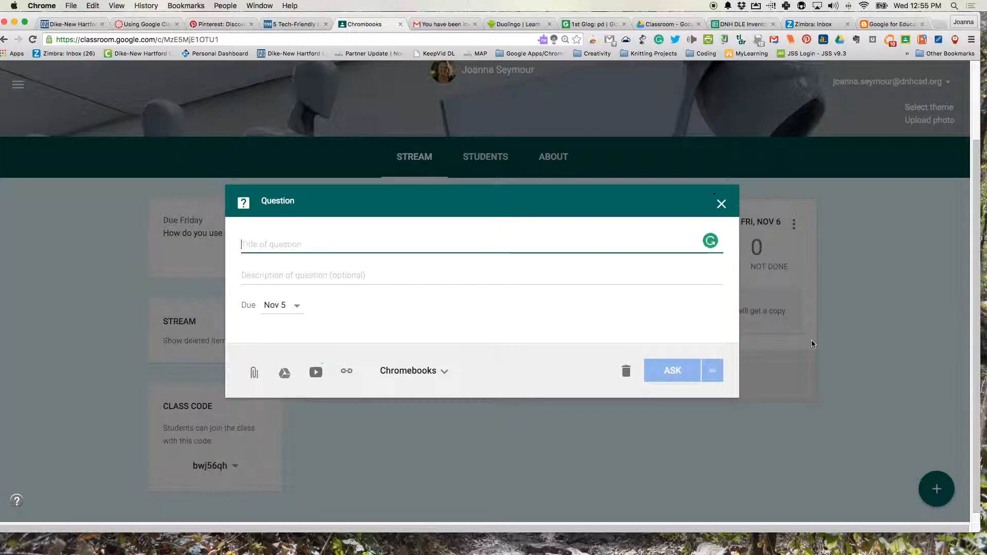
{"action": "type", "text": "What do you thin"}
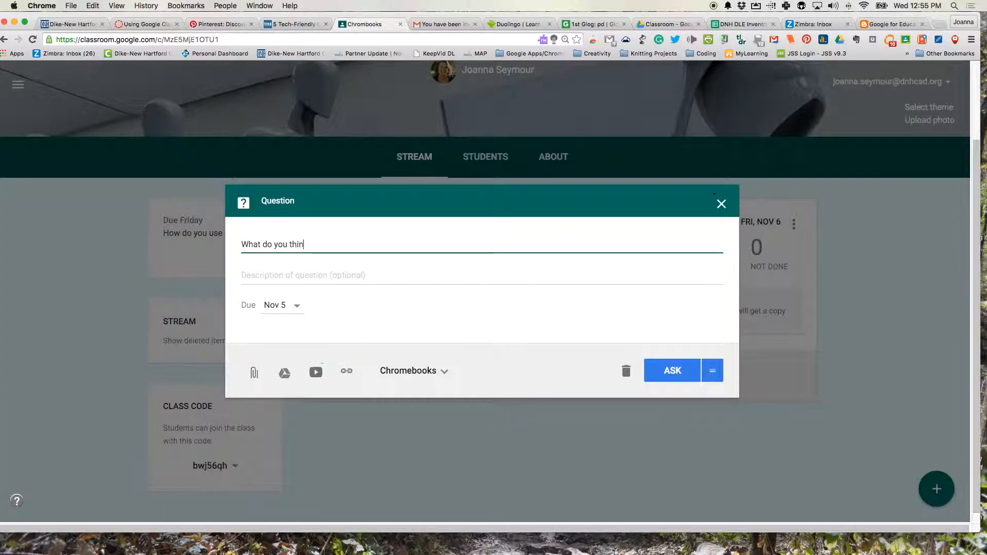
{"action": "type", "text": "k so far? Would you use"}
{"action": "key", "text": "BackSpace"}
{"action": "type", "text": "Google "}
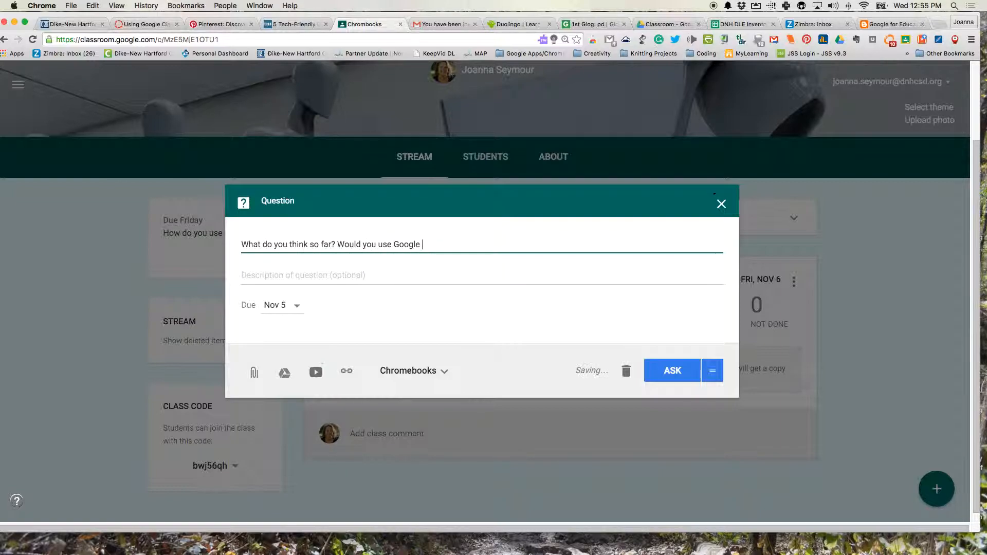
{"action": "type", "text": "Classroom?"}
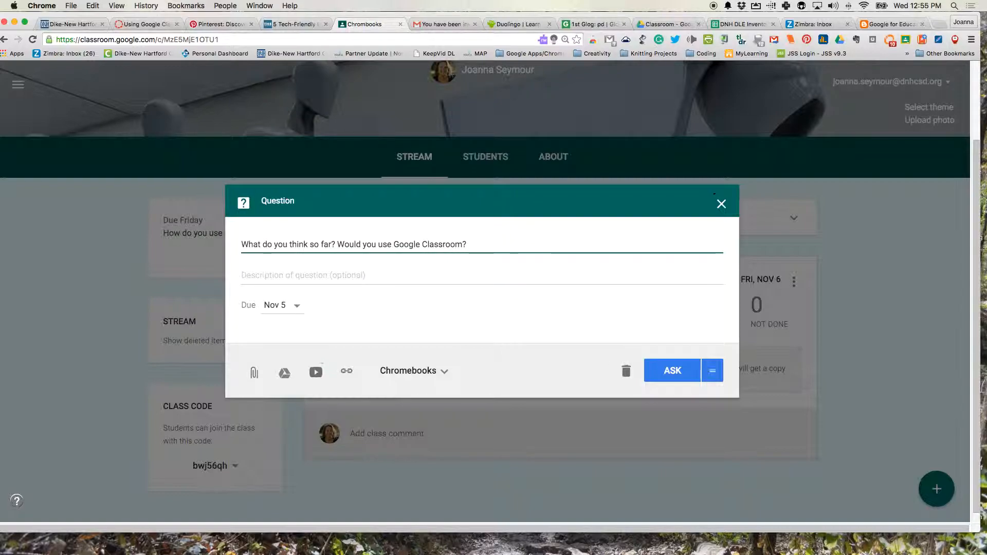
{"action": "left_click", "coordinate": [279, 305]}
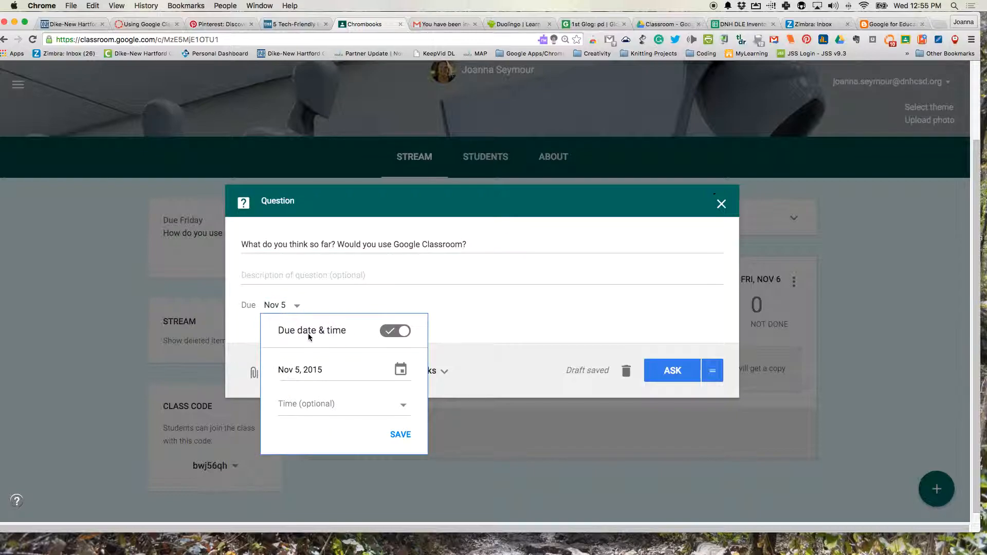
{"action": "left_click", "coordinate": [400, 368]}
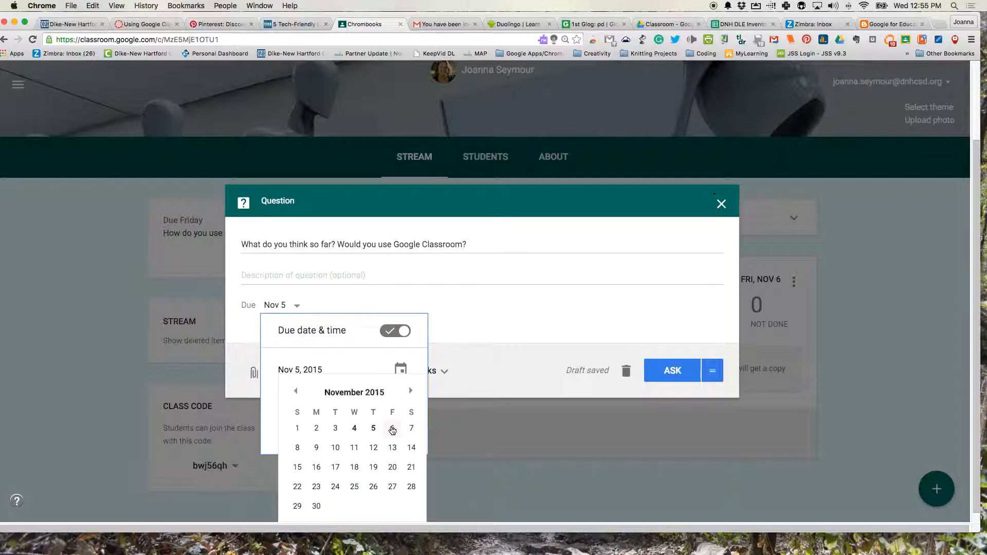
{"action": "left_click", "coordinate": [390, 430]}
{"action": "left_click", "coordinate": [429, 416]}
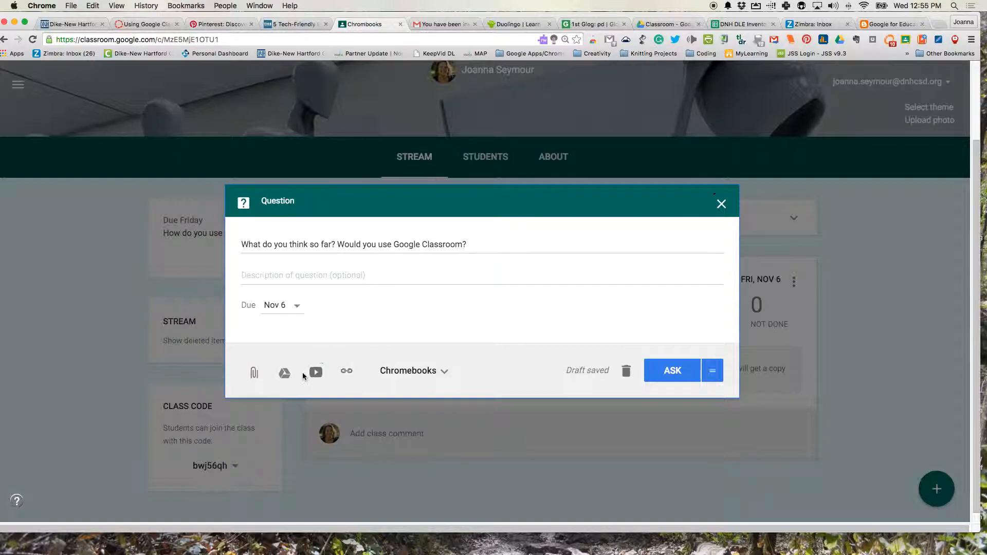
{"action": "left_click", "coordinate": [669, 371]}
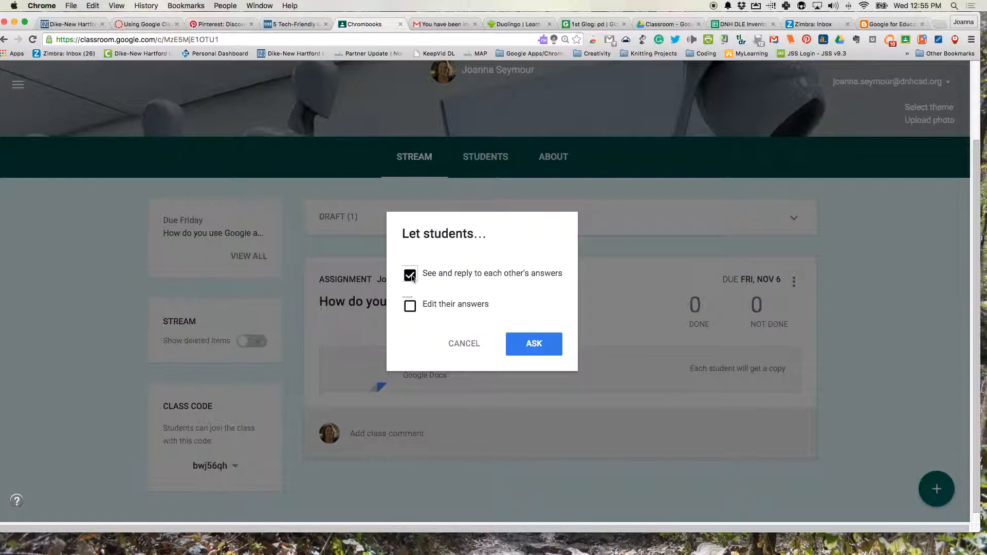
Post the question with 'See and reply' and 'Edit their answers' enabled
{"action": "left_click", "coordinate": [410, 276]}
{"action": "left_click", "coordinate": [411, 277]}
{"action": "left_click", "coordinate": [411, 307]}
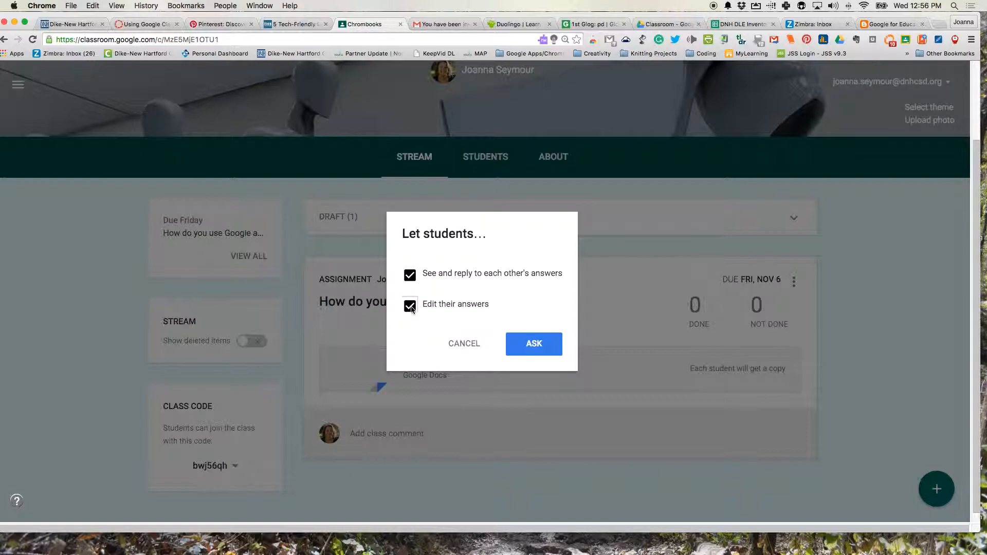
{"action": "left_click", "coordinate": [543, 347]}
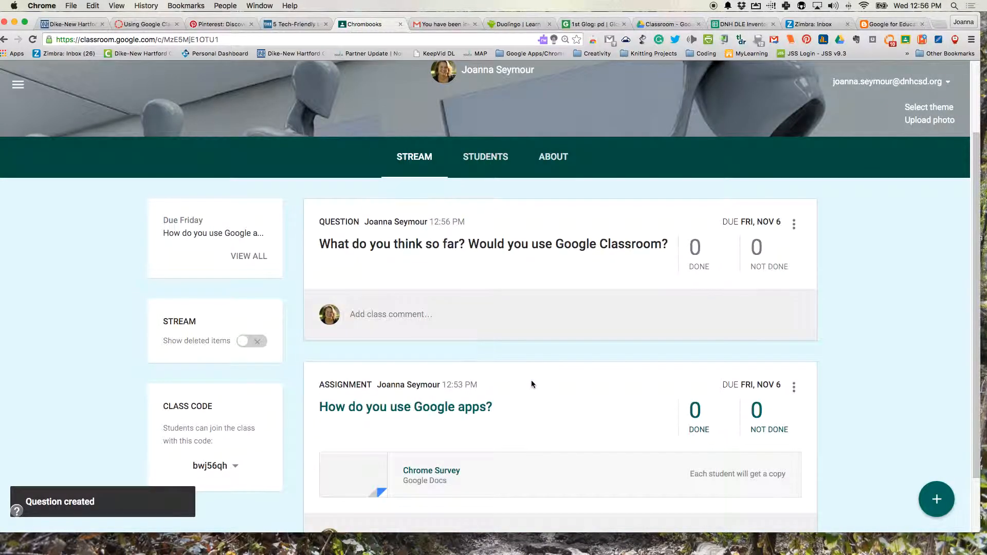
{"action": "scroll", "coordinate": [532, 383], "scroll_direction": "down", "scroll_amount": 2}
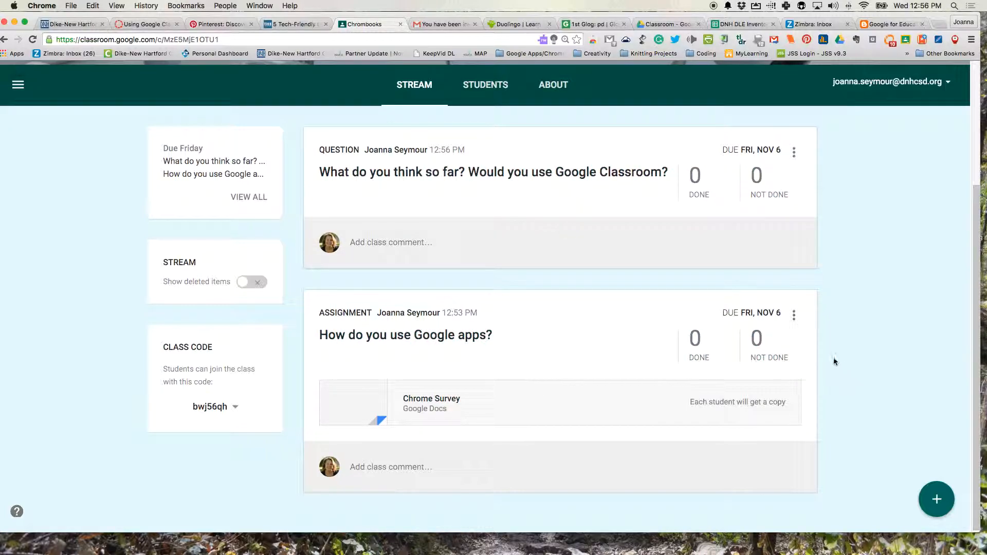
{"action": "mouse_move", "coordinate": [793, 322]}
{"action": "left_mouse_down"}
{"action": "mouse_move", "coordinate": [608, 318]}
{"action": "mouse_move", "coordinate": [602, 295]}
{"action": "mouse_move", "coordinate": [791, 315]}
{"action": "left_mouse_up"}
{"action": "left_click", "coordinate": [794, 314]}
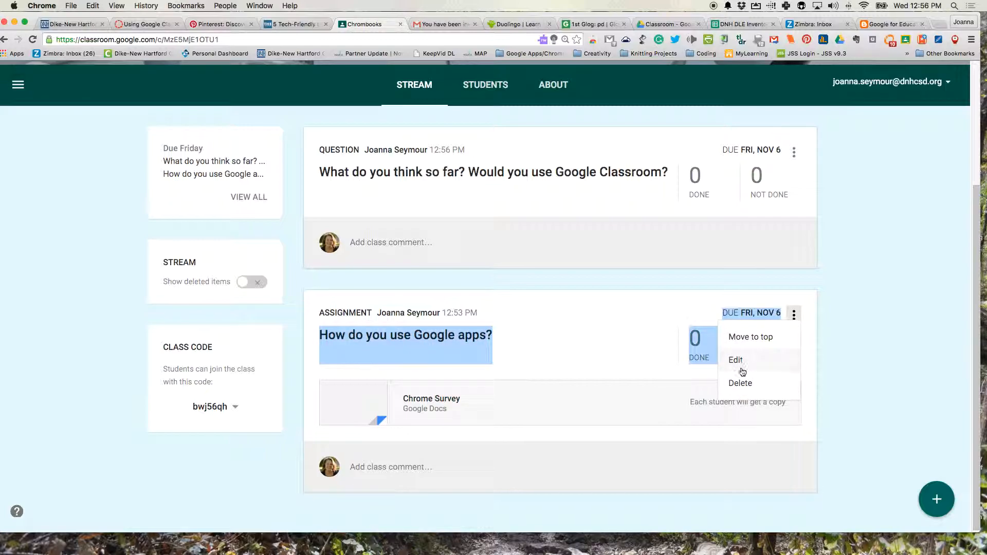
{"action": "left_click", "coordinate": [604, 285]}
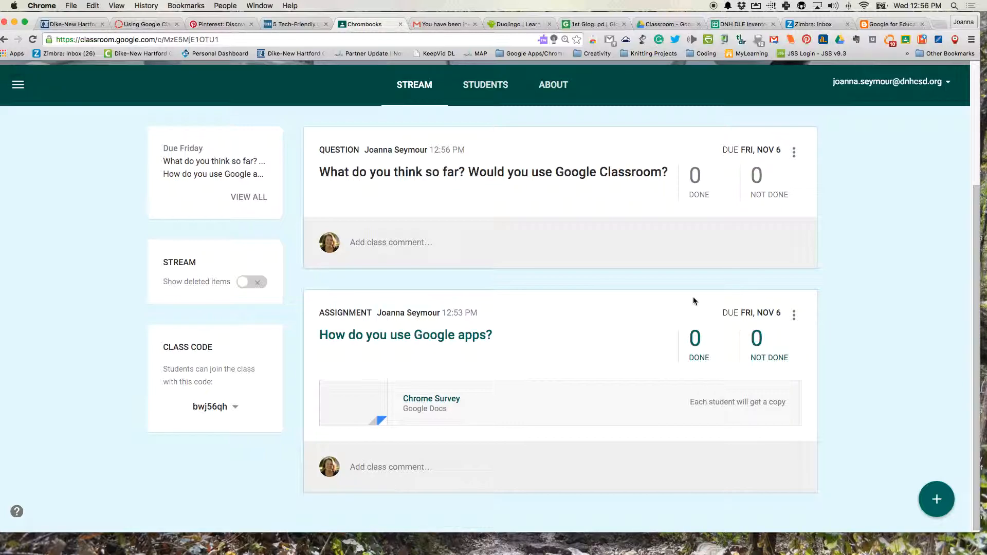